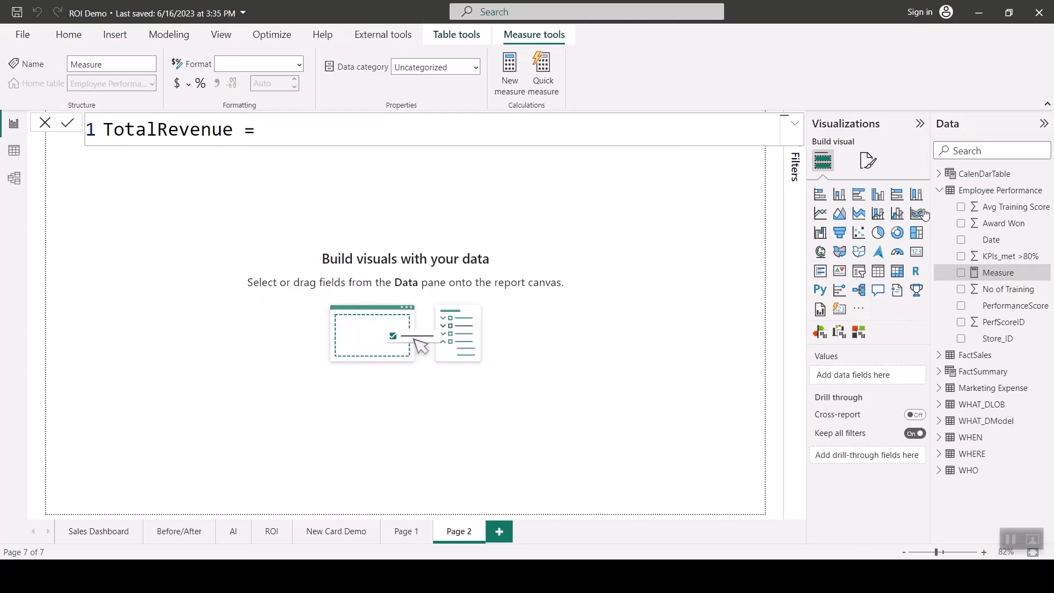
Define the TotalRevenue measure as the SUM of FactSales[Revenue ].
{"action": "type", "text": "sum"}
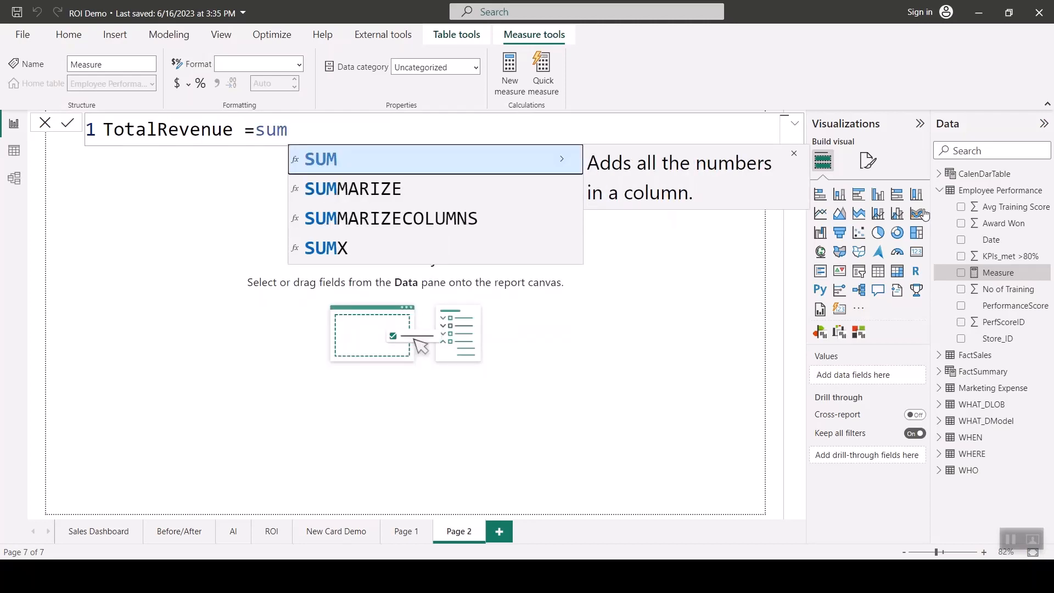
{"action": "key", "text": "Tab"}
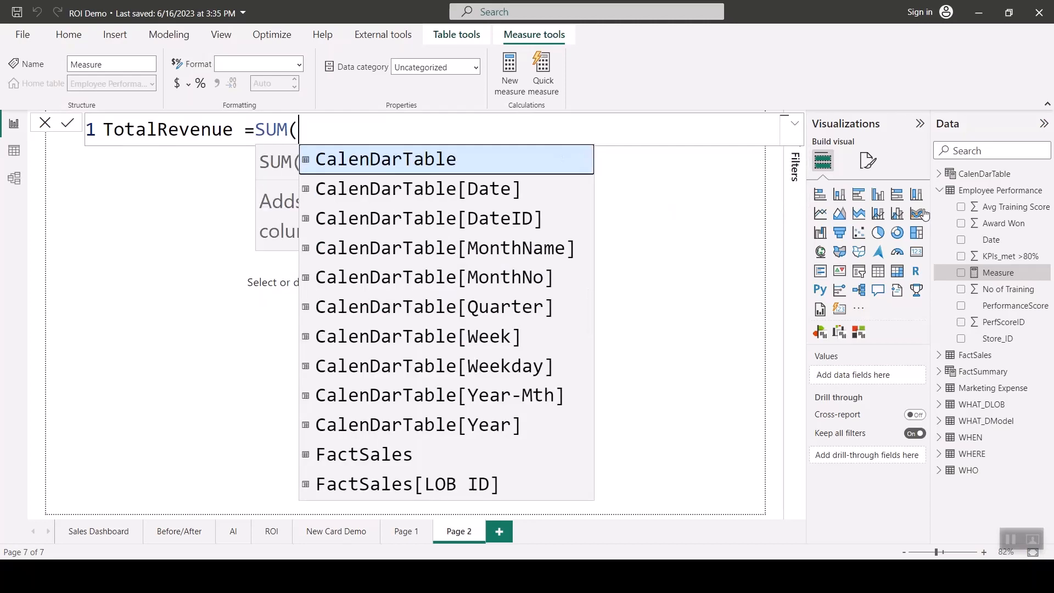
{"action": "type", "text": "reve"}
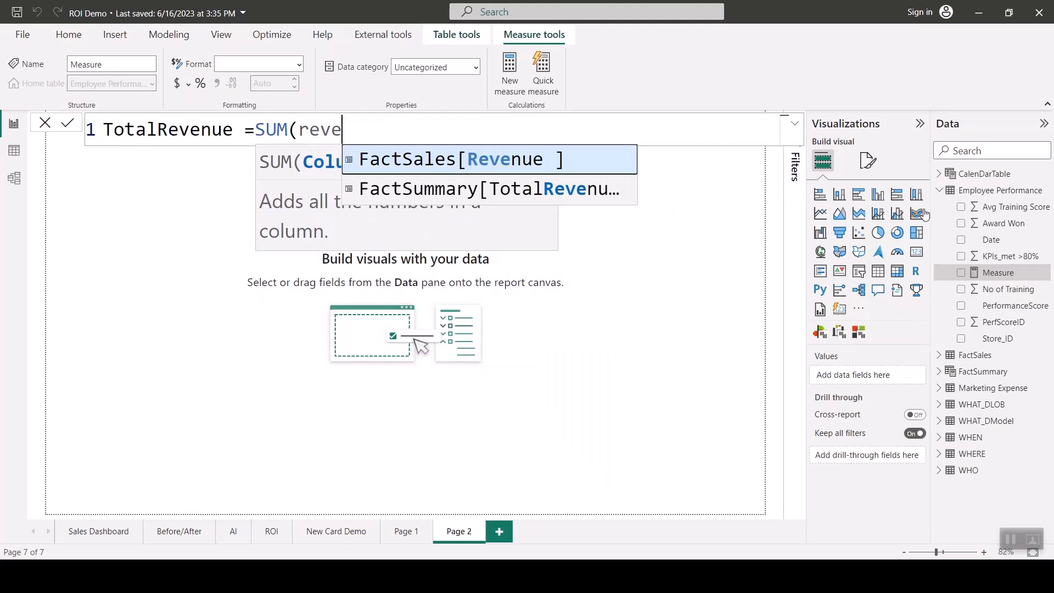
{"action": "key", "text": "Tab"}
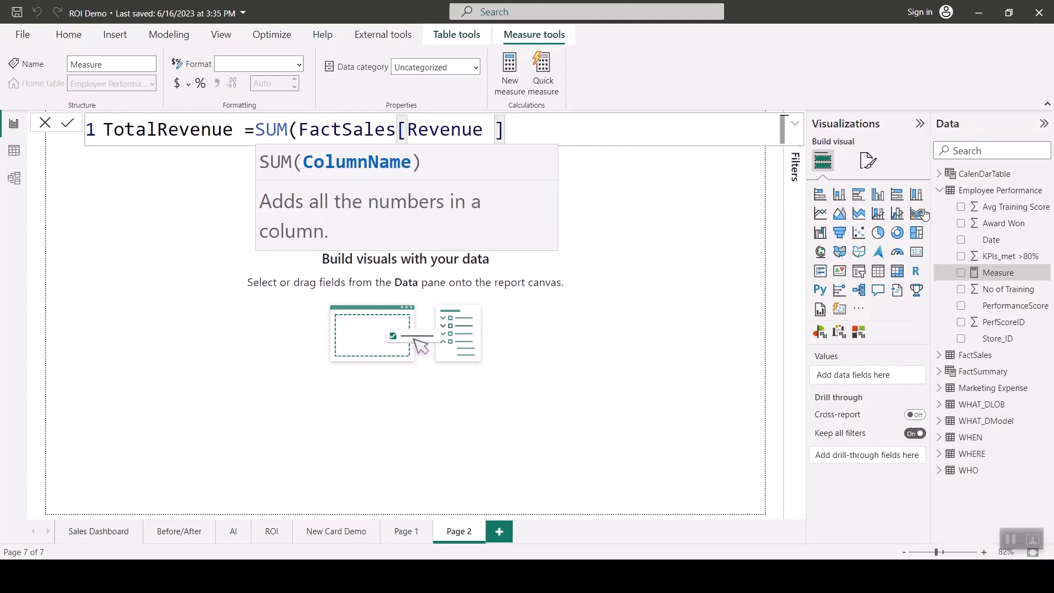
{"action": "type", "text": ")"}
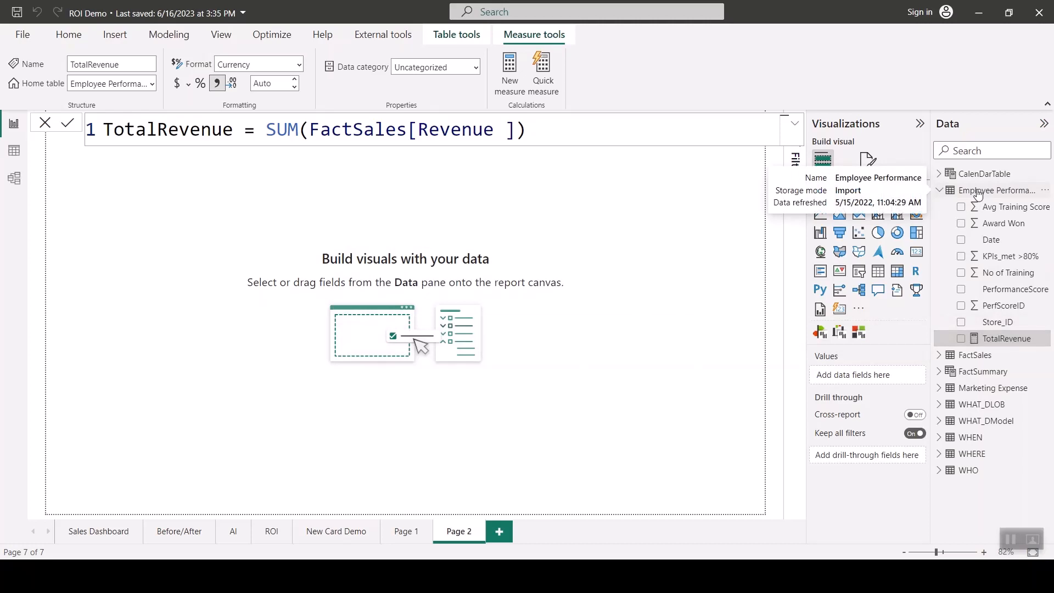
Examine the Revenue column of the FactSales table in the data view and return to the report page.
{"action": "left_click", "coordinate": [13, 163]}
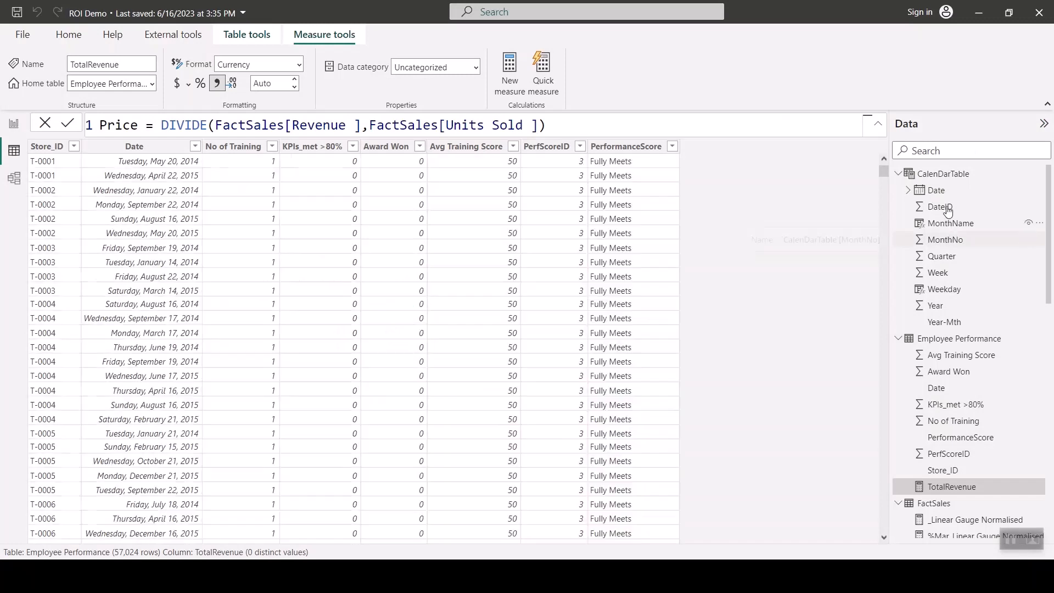
{"action": "left_click", "coordinate": [898, 174]}
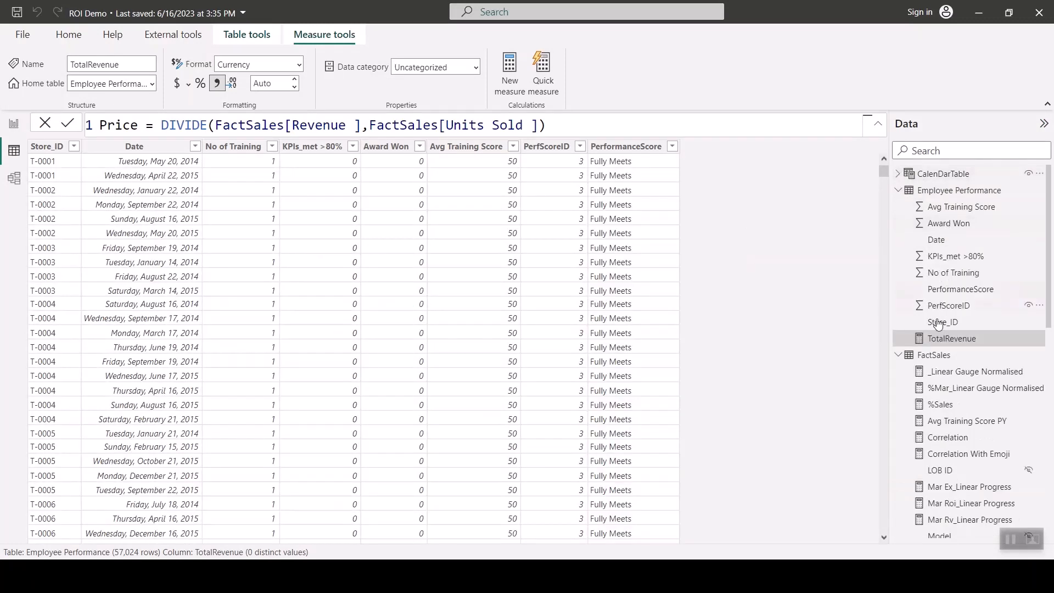
{"action": "left_click", "coordinate": [933, 355]}
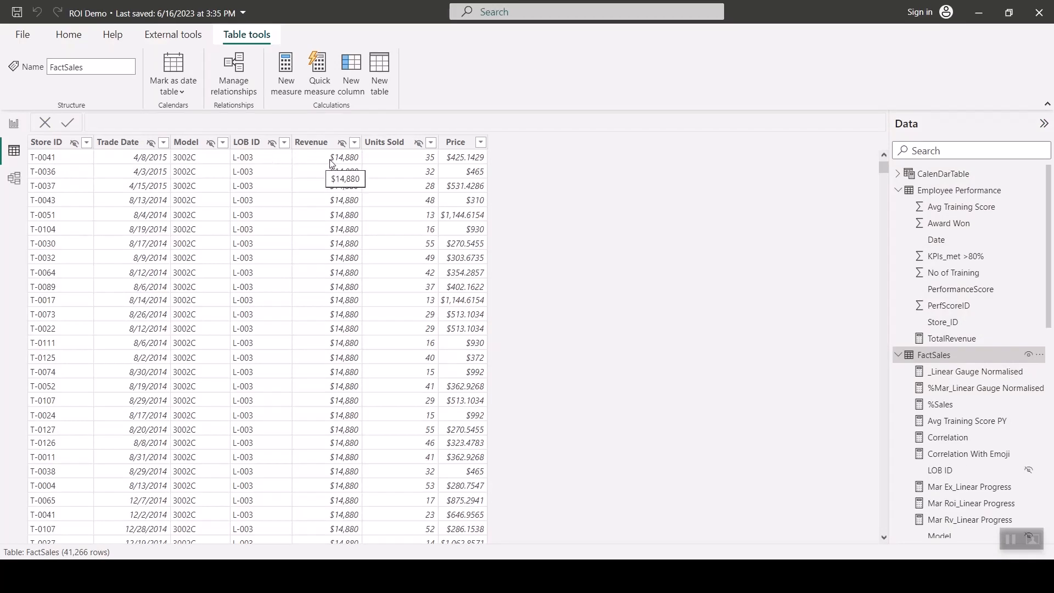
{"action": "left_click", "coordinate": [6, 132]}
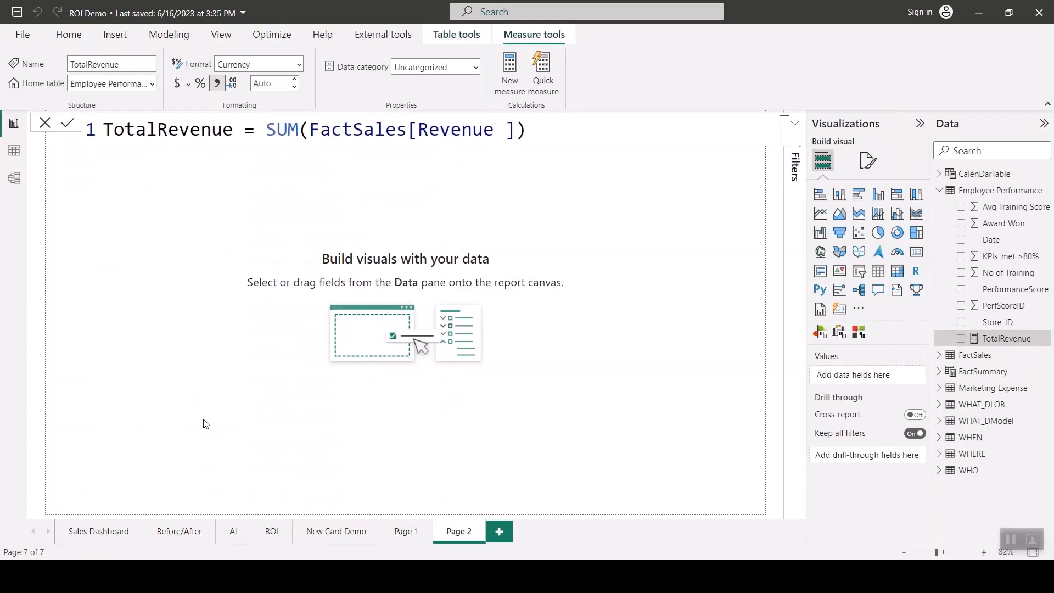
Add a measure named TransactionCount_ to the Employee Performance table, defined as COUNTROWS(FactSales).
{"action": "right_click", "coordinate": [972, 194]}
{"action": "left_click", "coordinate": [909, 218]}
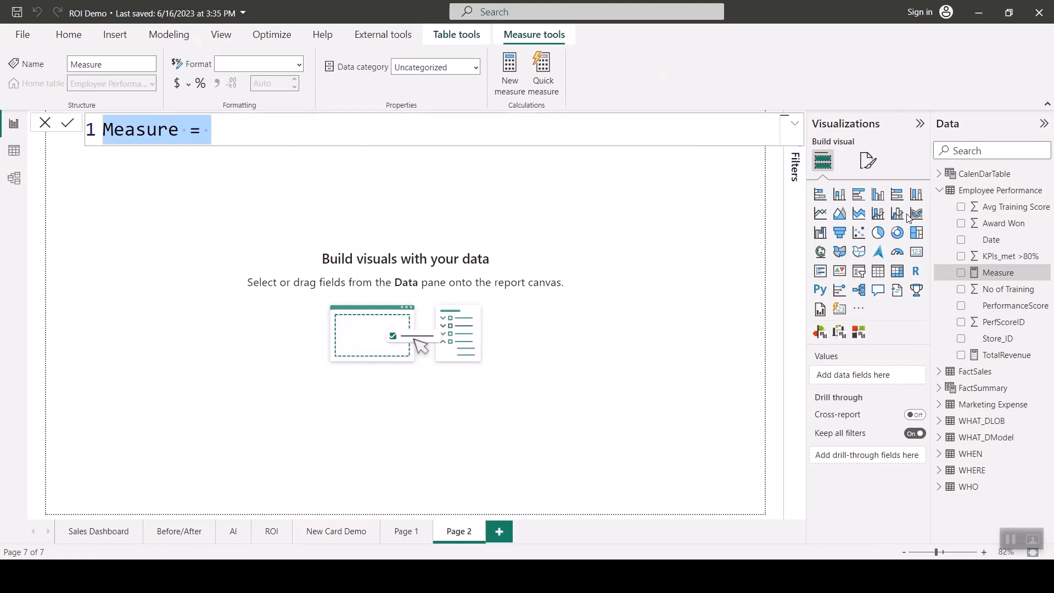
{"action": "type", "text": "Tra"}
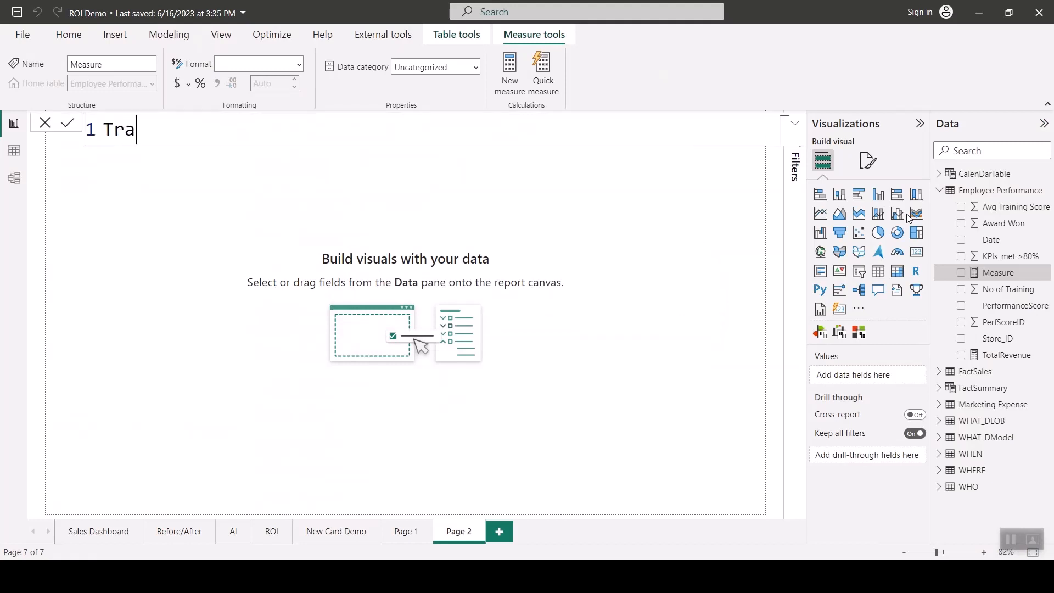
{"action": "type", "text": "nsaction"}
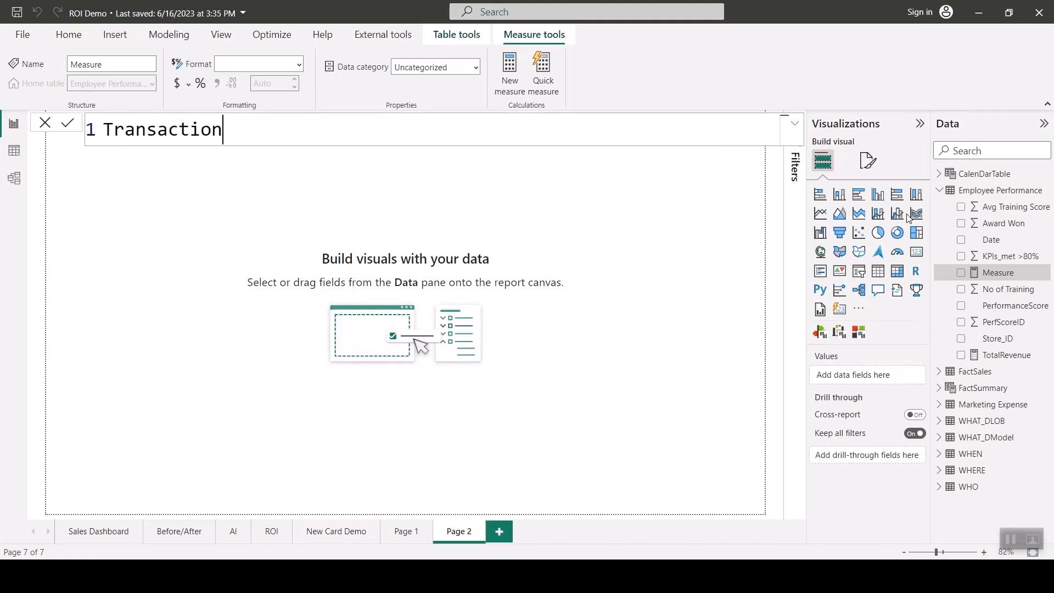
{"action": "type", "text": "Count_=coun"}
{"action": "key", "text": "Down"}
{"action": "key", "text": "Down"}
{"action": "key", "text": "Down"}
{"action": "key", "text": "Down"}
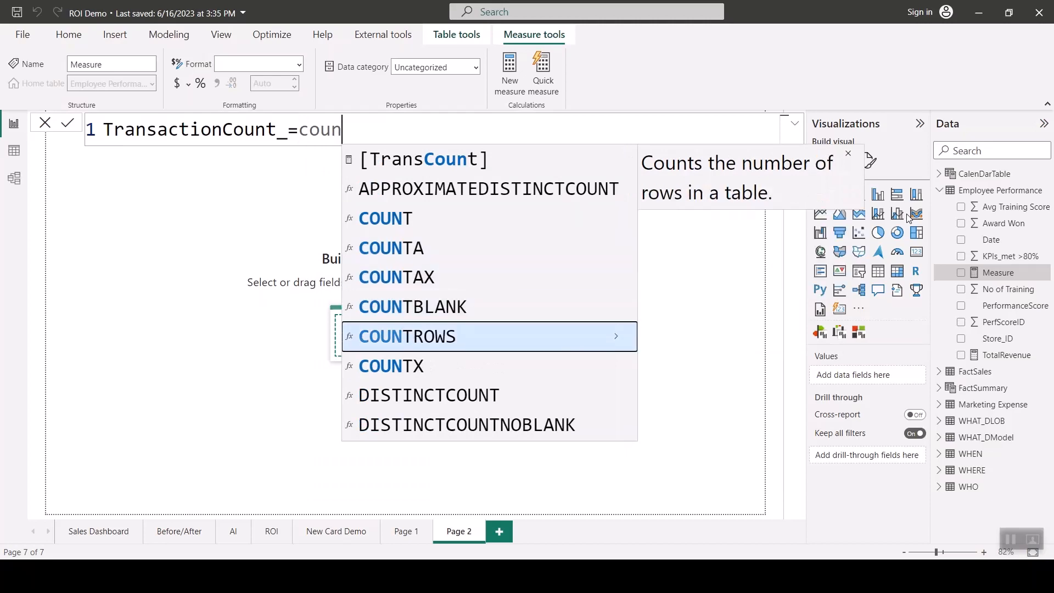
{"action": "key", "text": "Tab"}
{"action": "type", "text": "fac"}
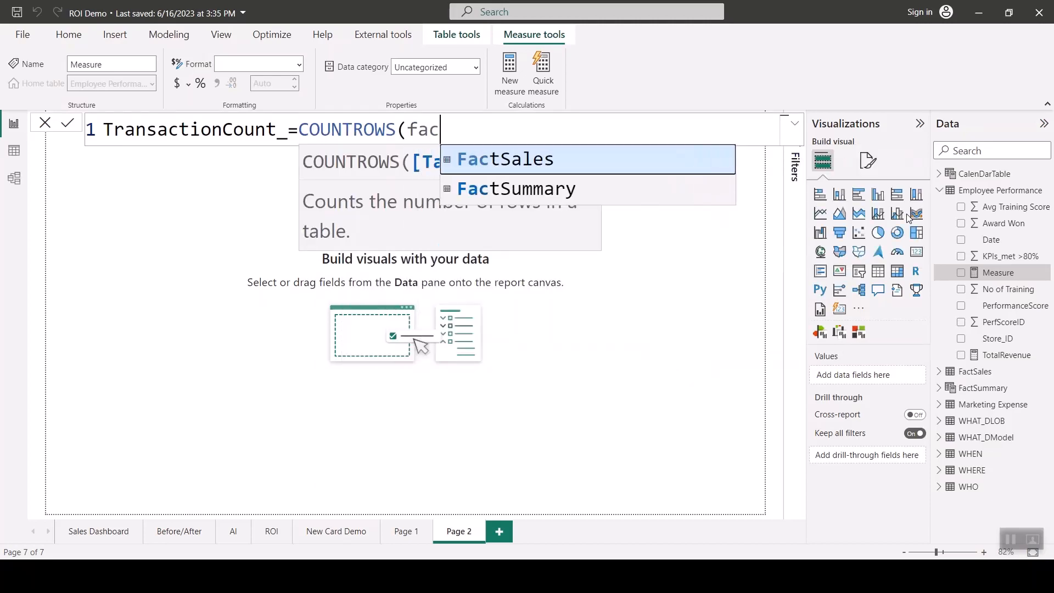
{"action": "key", "text": "Tab"}
{"action": "type", "text": ")"}
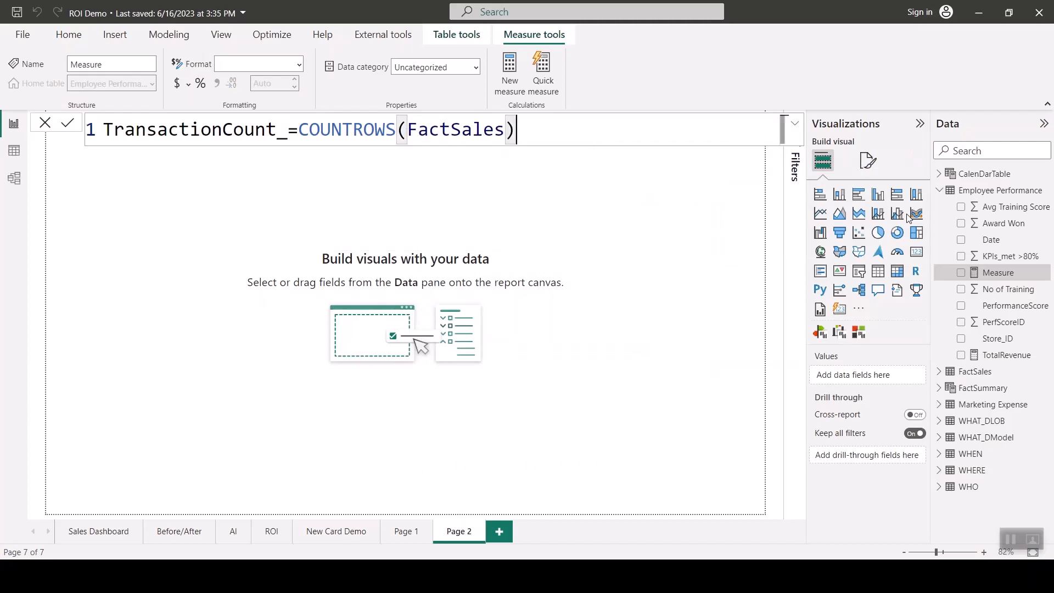
{"action": "key", "text": "Return"}
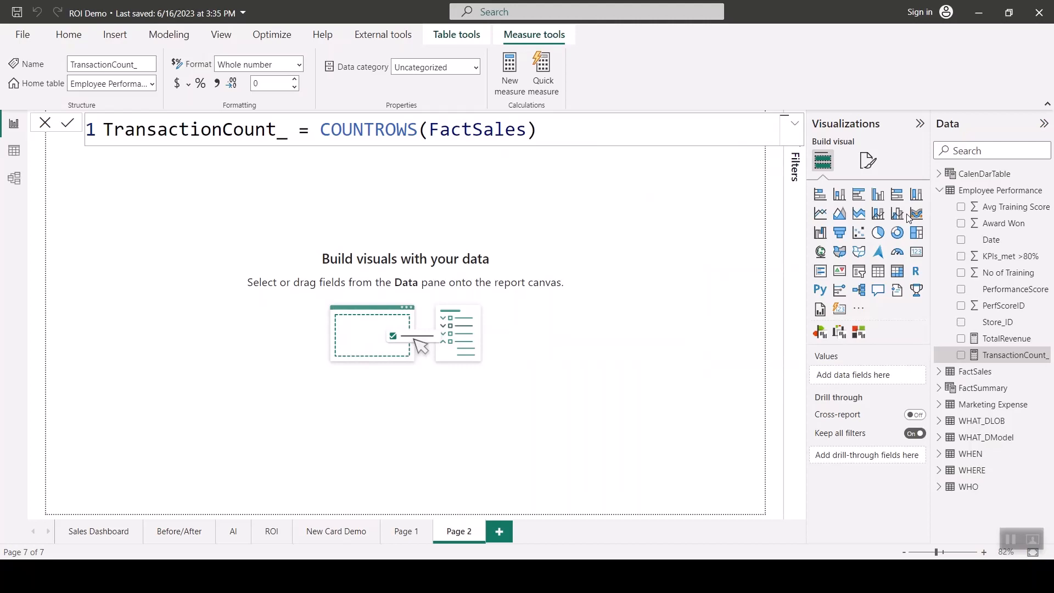
Add a measure named Avg Score to the Employee Performance table, defined as AVERAGE('Employee Performance'[Avg Training Score]).
{"action": "right_click", "coordinate": [988, 193]}
{"action": "key", "text": "Escape"}
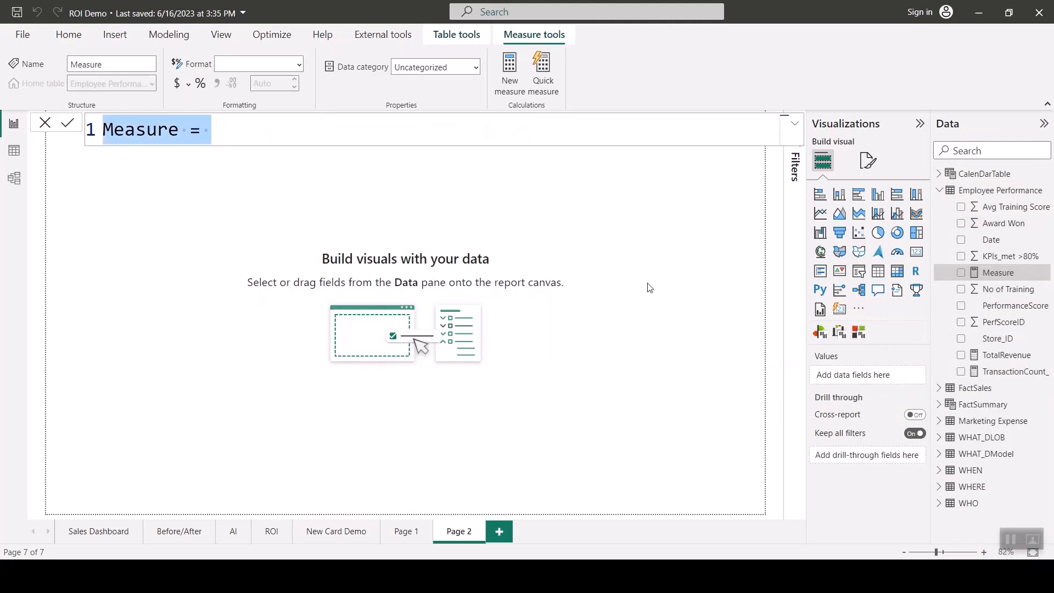
{"action": "type", "text": "Av"}
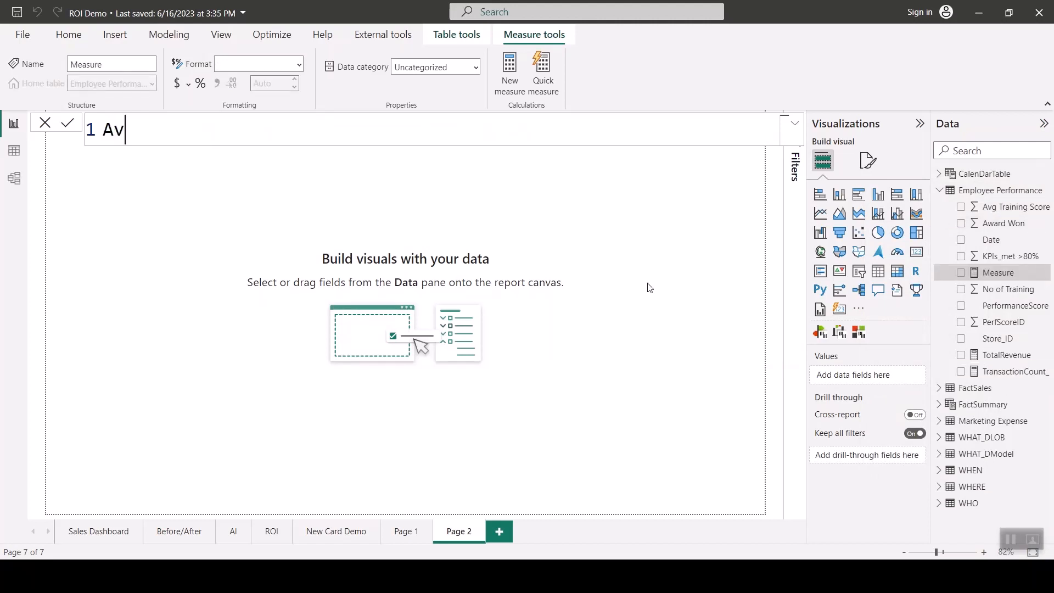
{"action": "type", "text": "g Score "}
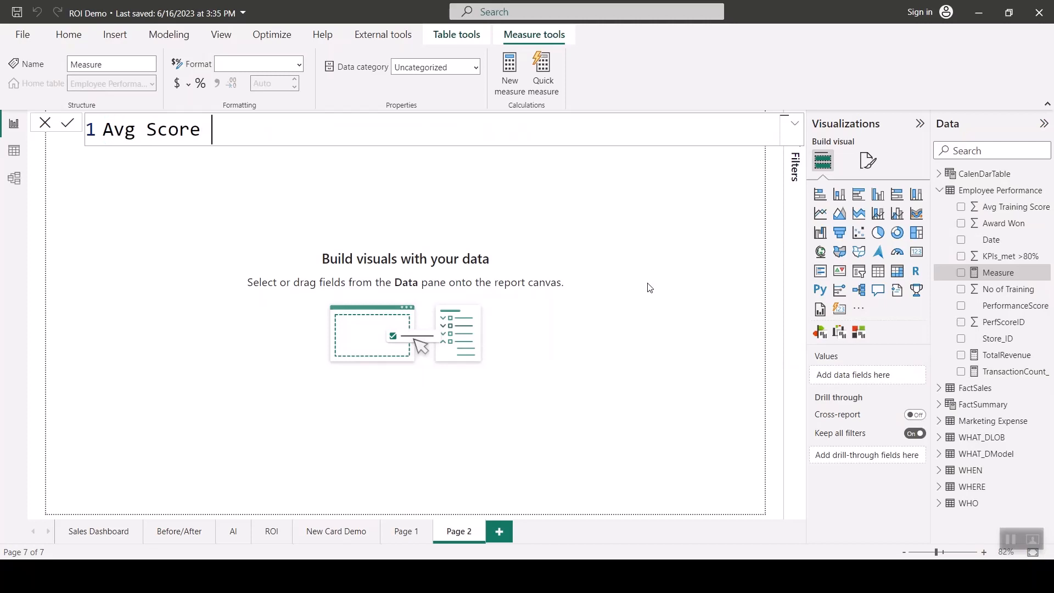
{"action": "type", "text": "=aver"}
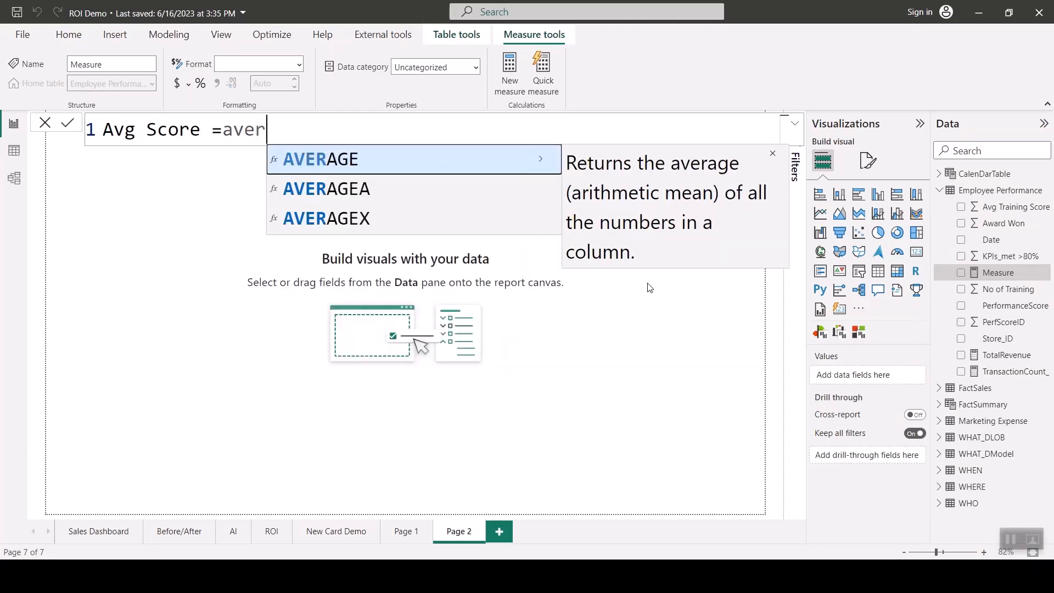
{"action": "key", "text": "Tab"}
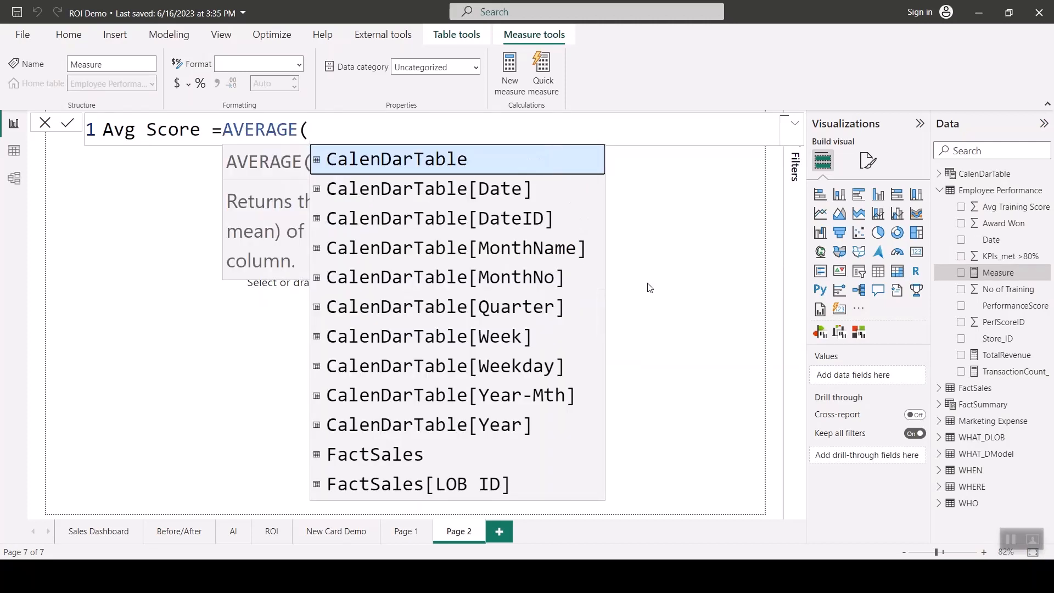
{"action": "type", "text": "avg"}
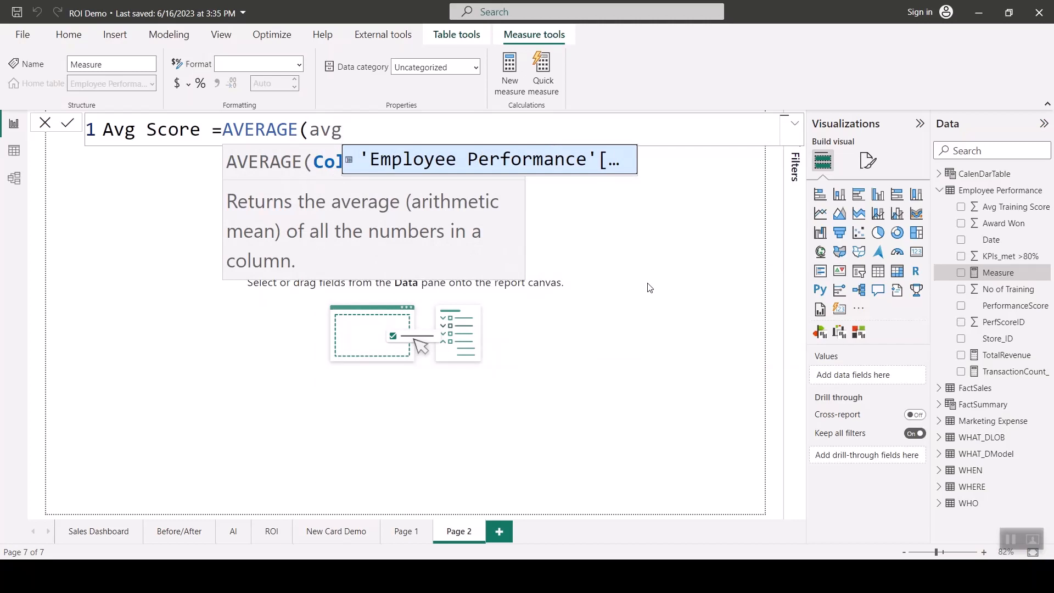
{"action": "key", "text": "Tab"}
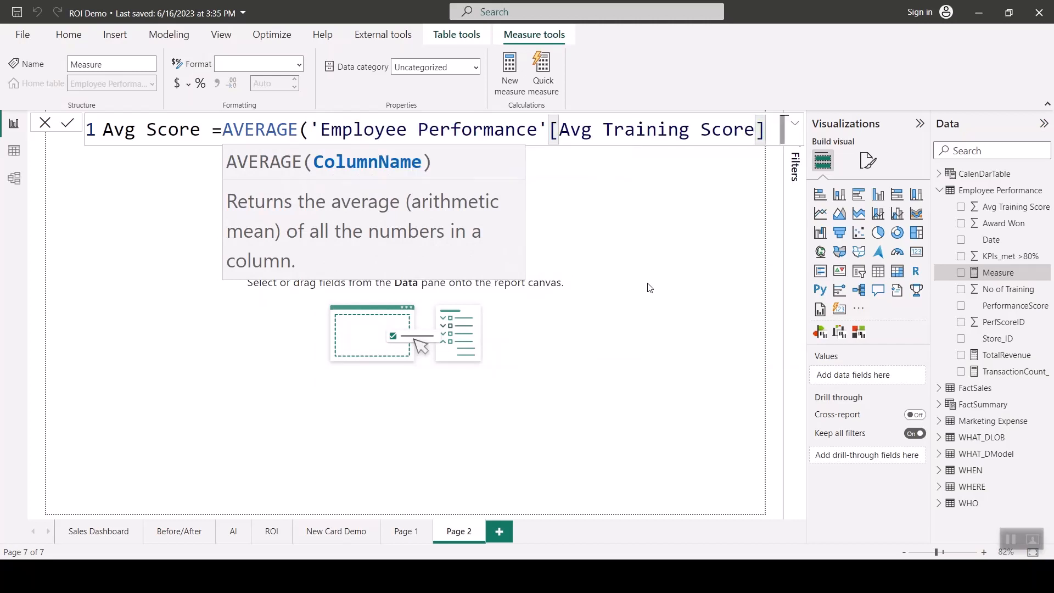
{"action": "type", "text": ")"}
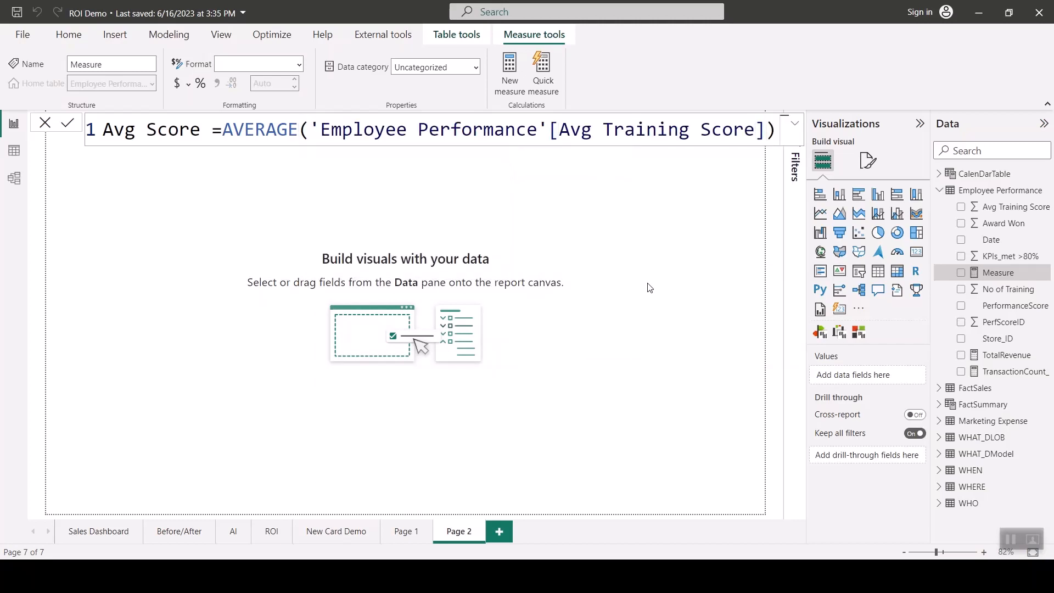
{"action": "key", "text": "Return"}
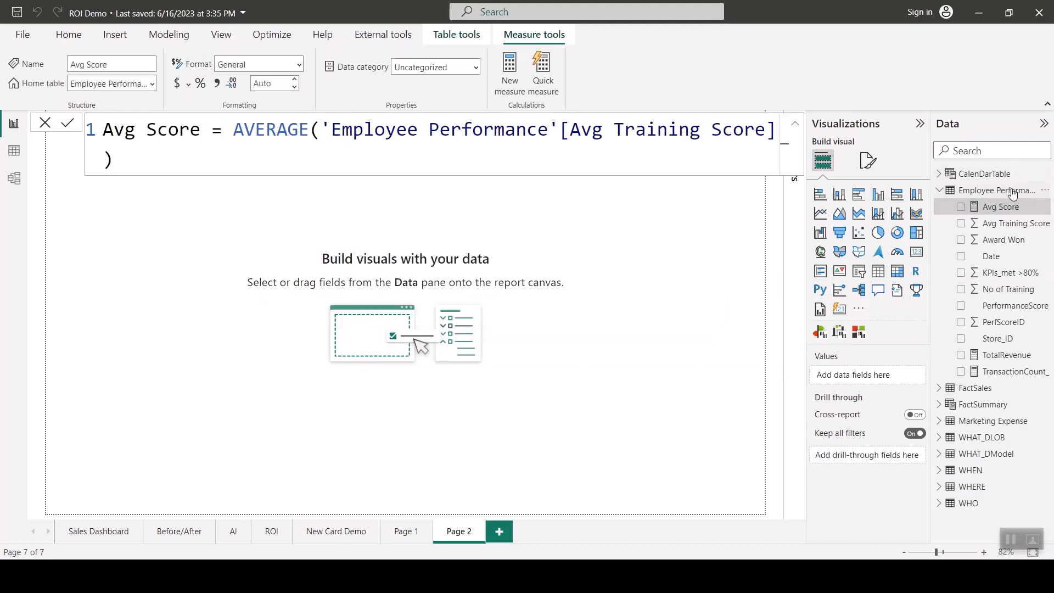
Add a measure named StandardDeviationRevenue to the Employee Performance table, defined as STDEV.P(FactSales[Revenue ]).
{"action": "right_click", "coordinate": [987, 194]}
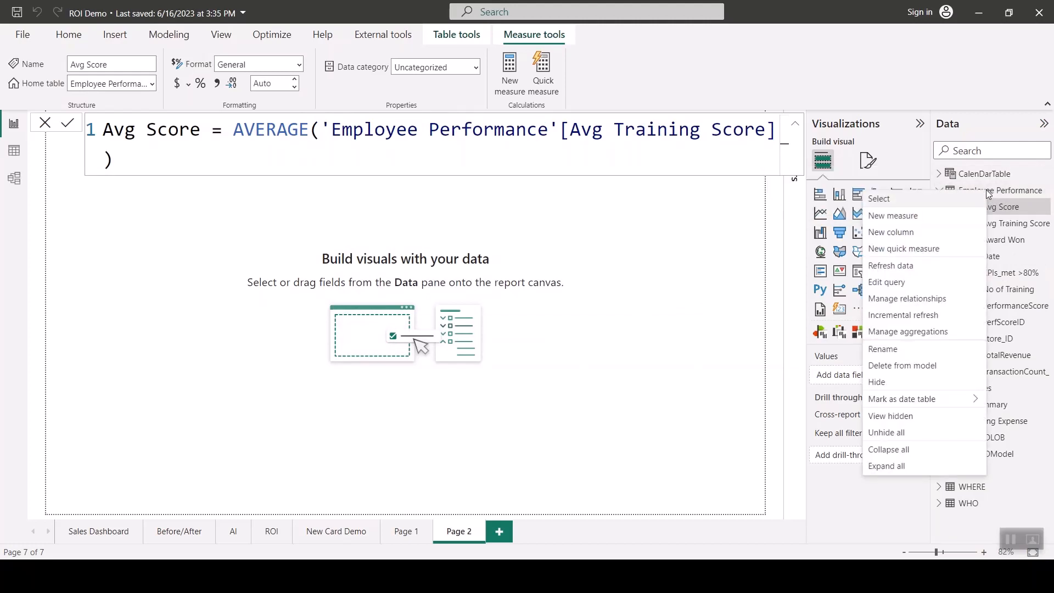
{"action": "left_click", "coordinate": [900, 217]}
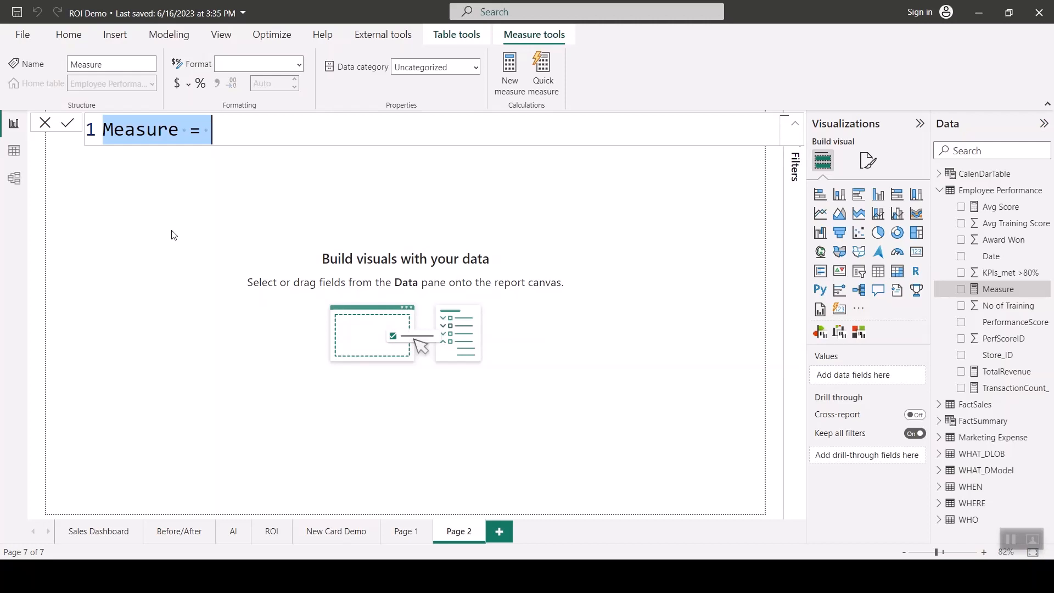
{"action": "type", "text": "Stand"}
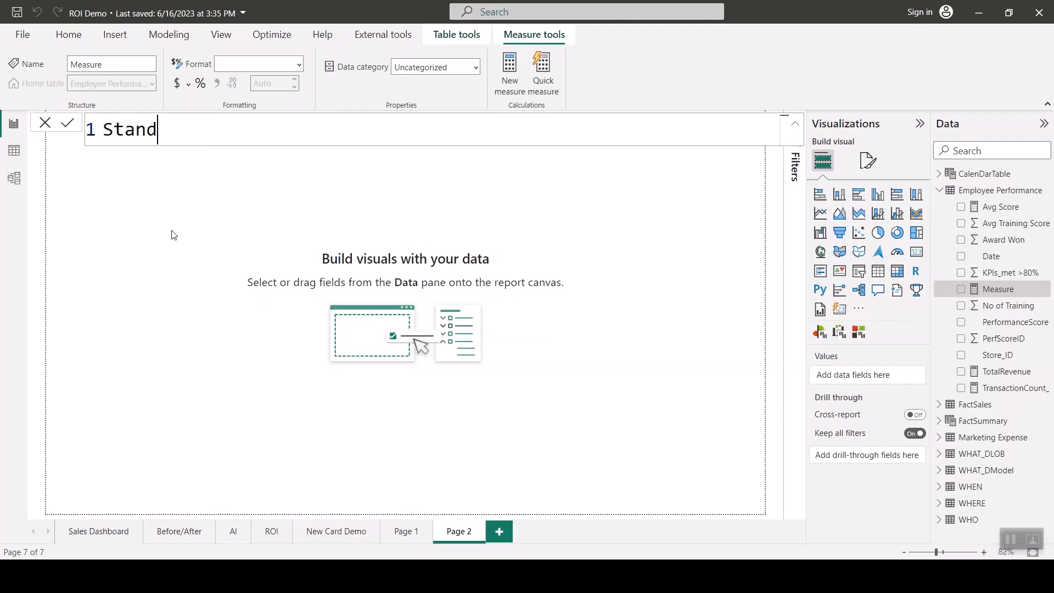
{"action": "type", "text": "ardDevi"}
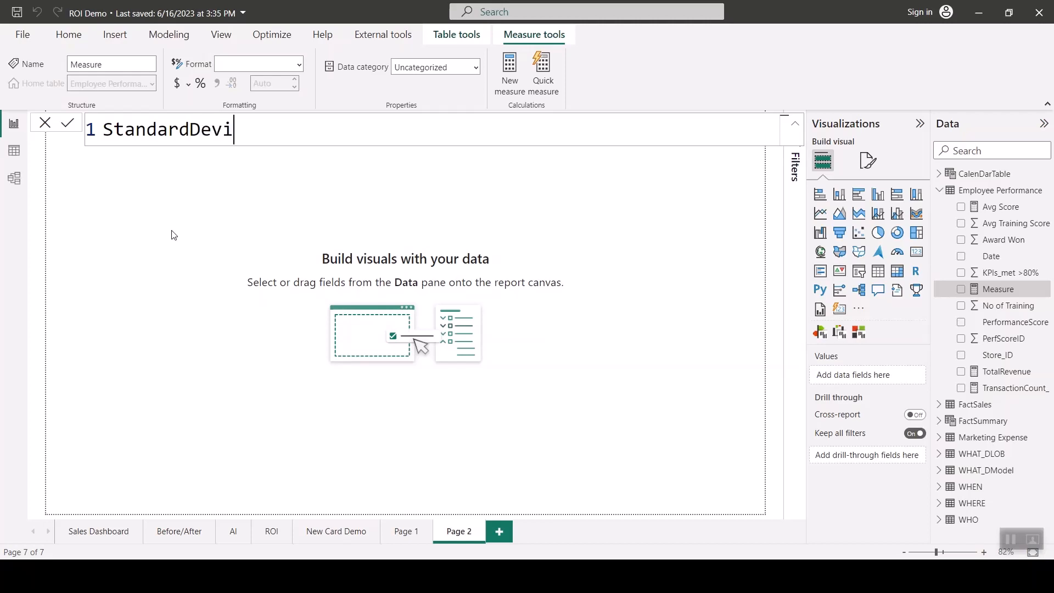
{"action": "type", "text": "ationRevenue ="}
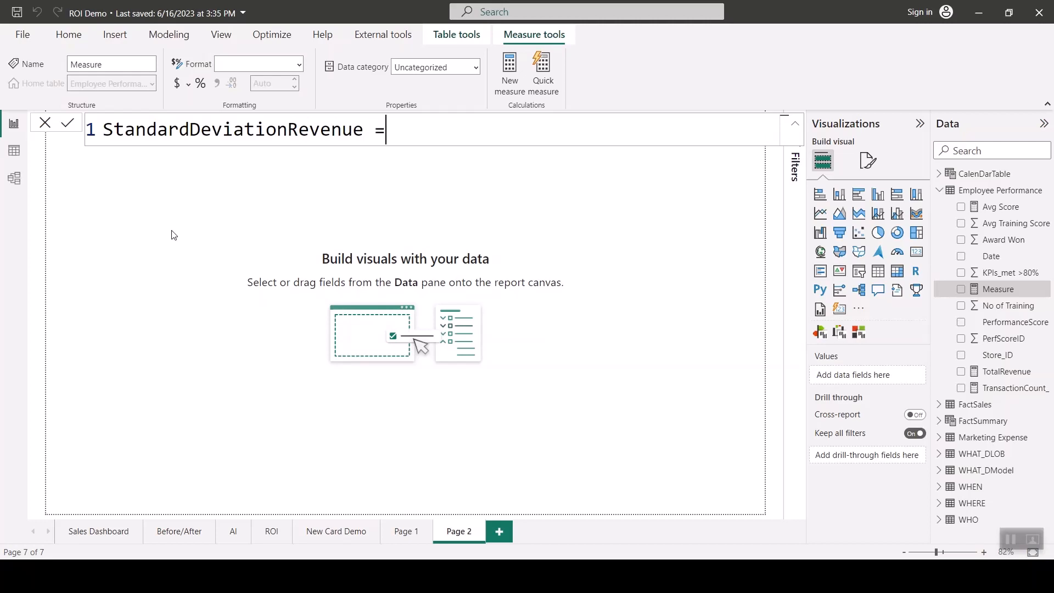
{"action": "type", "text": "std"}
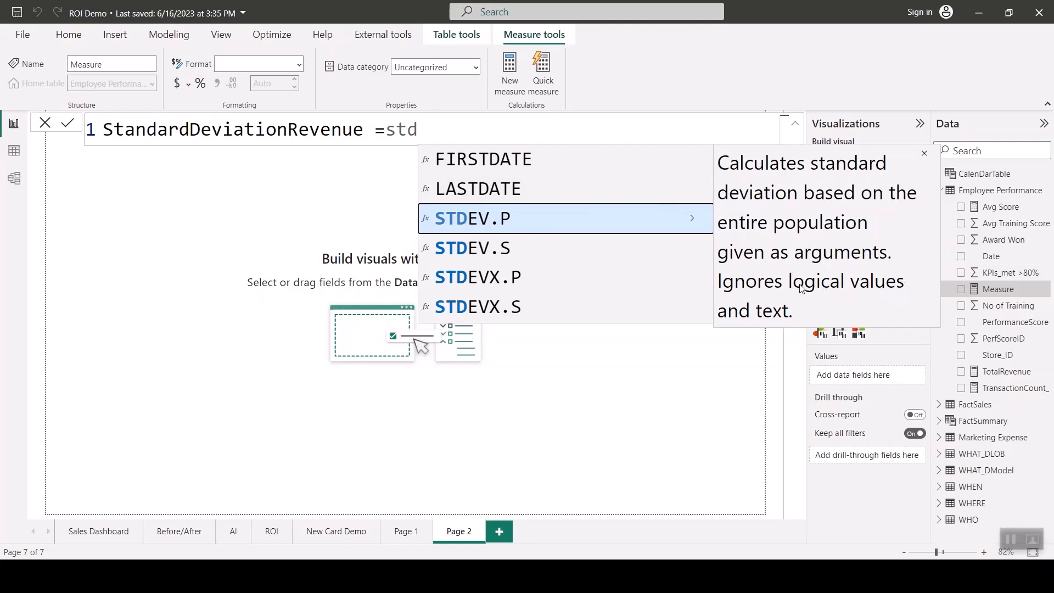
{"action": "key", "text": "Tab"}
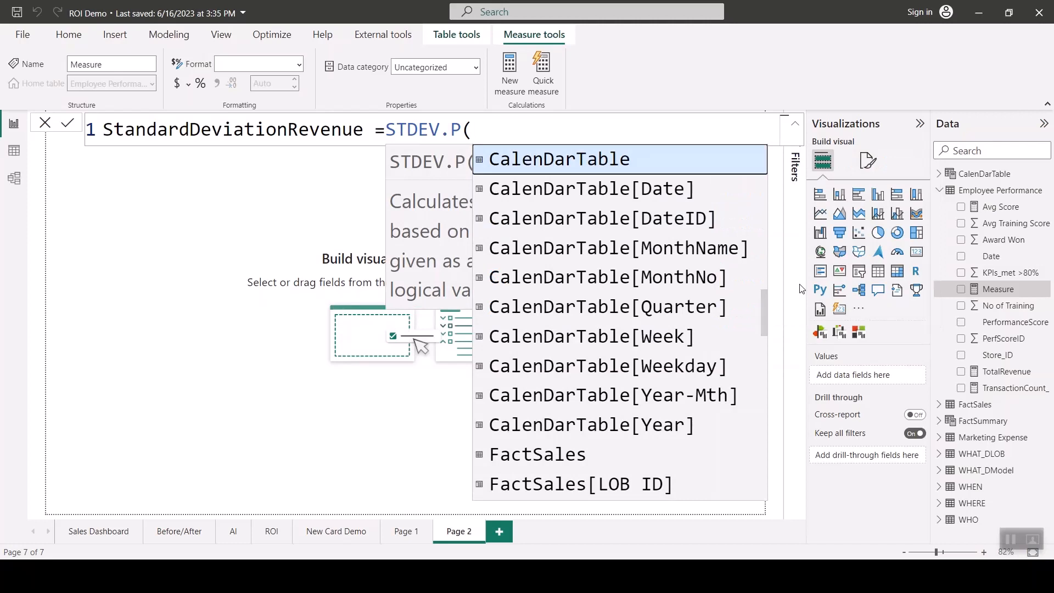
{"action": "type", "text": "reve"}
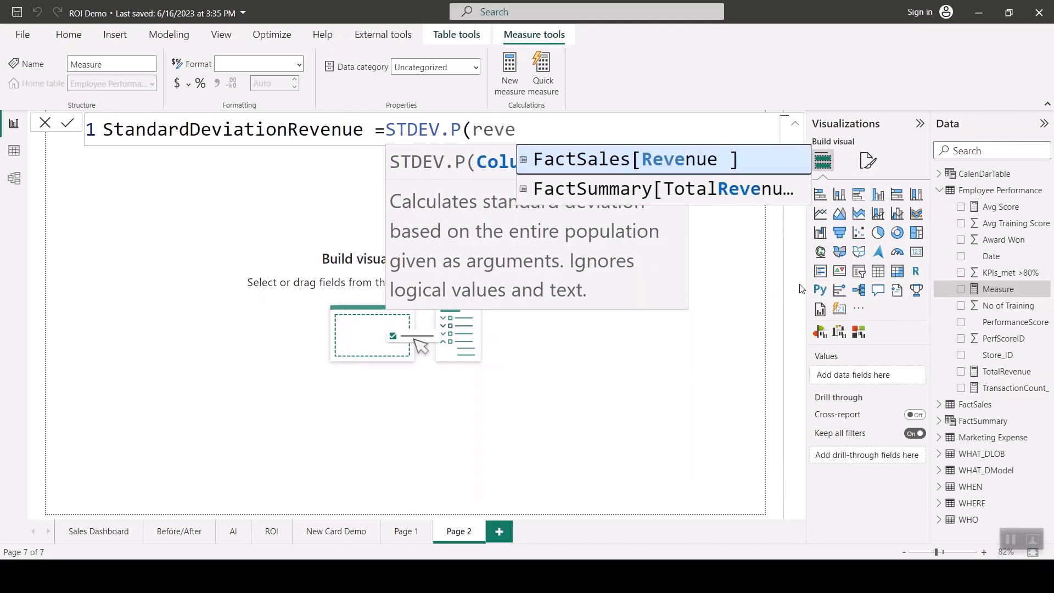
{"action": "key", "text": "Tab"}
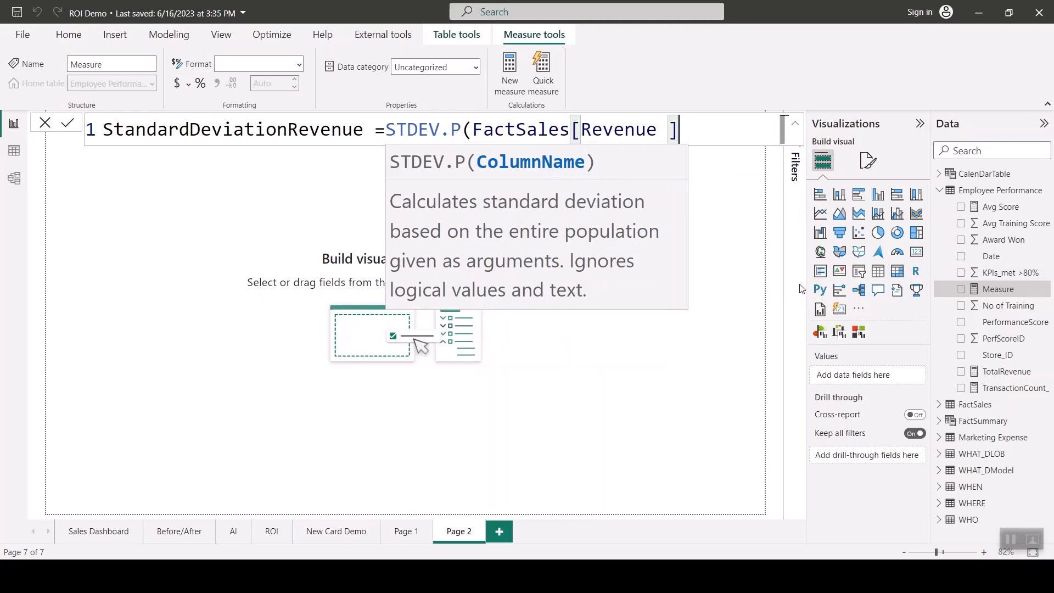
{"action": "type", "text": ")"}
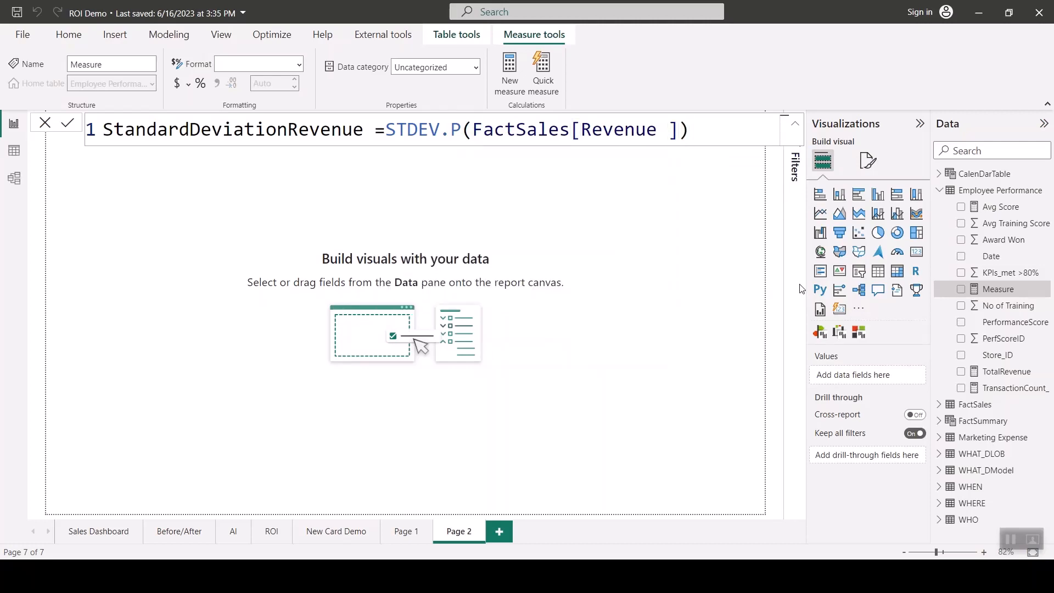
{"action": "key", "text": "Return"}
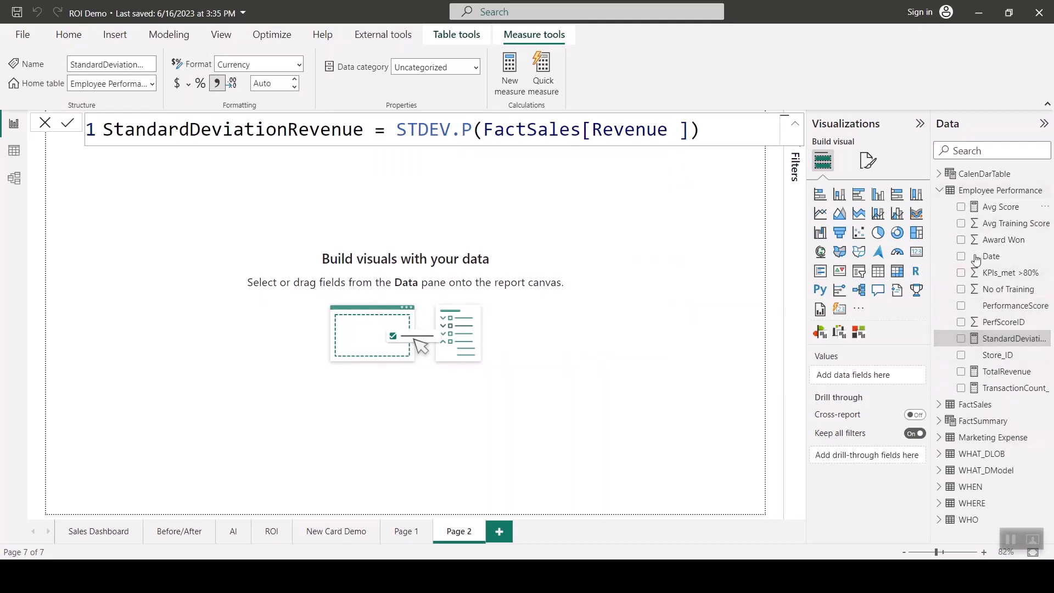
Show the StandardDeviationRevenue and TotalRevenue measures as two separate cards side by side along the upper part of Page 2.
{"action": "left_click", "coordinate": [961, 339]}
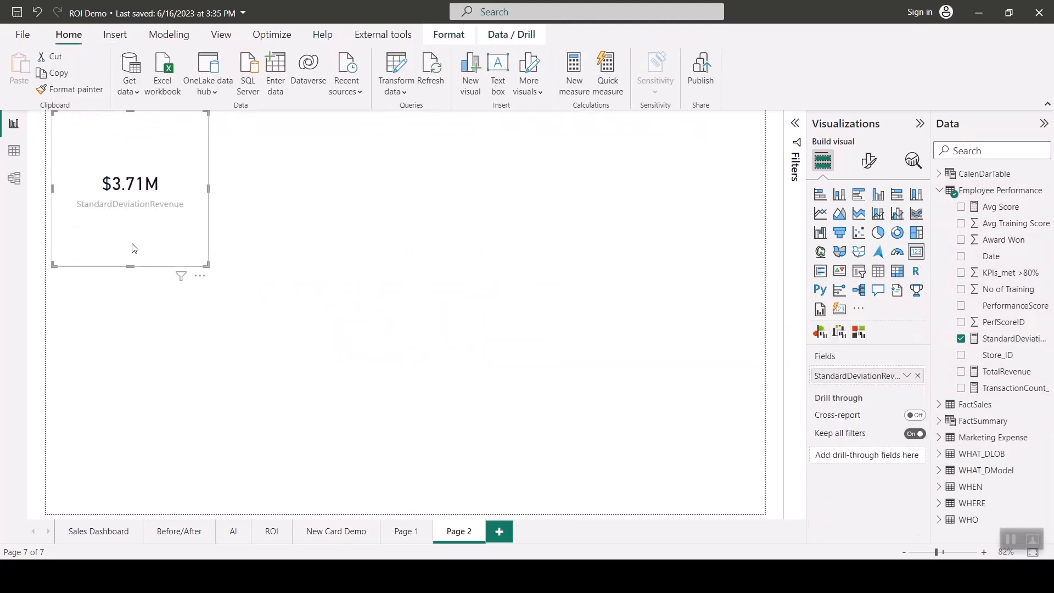
{"action": "left_click_drag", "start_coordinate": [134, 245], "coordinate": [186, 222]}
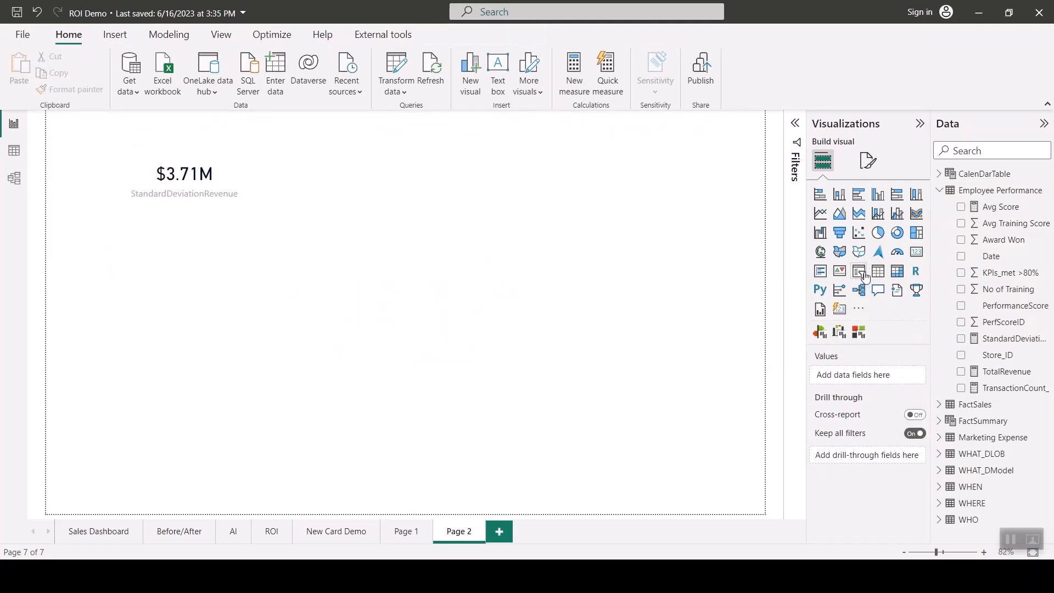
{"action": "left_click", "coordinate": [961, 372]}
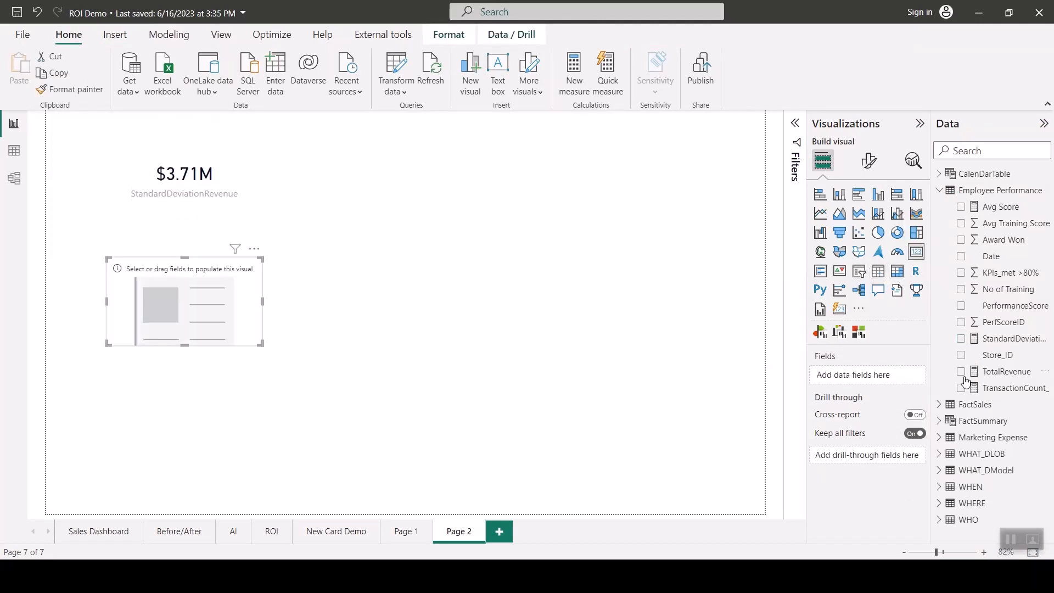
{"action": "left_click_drag", "start_coordinate": [173, 314], "coordinate": [346, 200]}
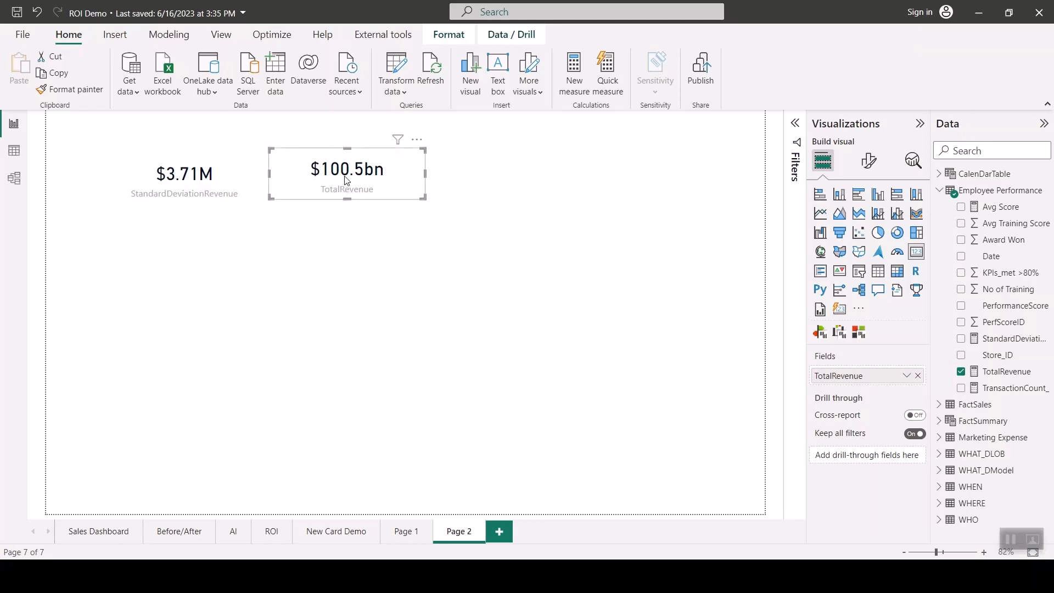
{"action": "key", "text": "ctrl+c"}
{"action": "key", "text": "ctrl+v"}
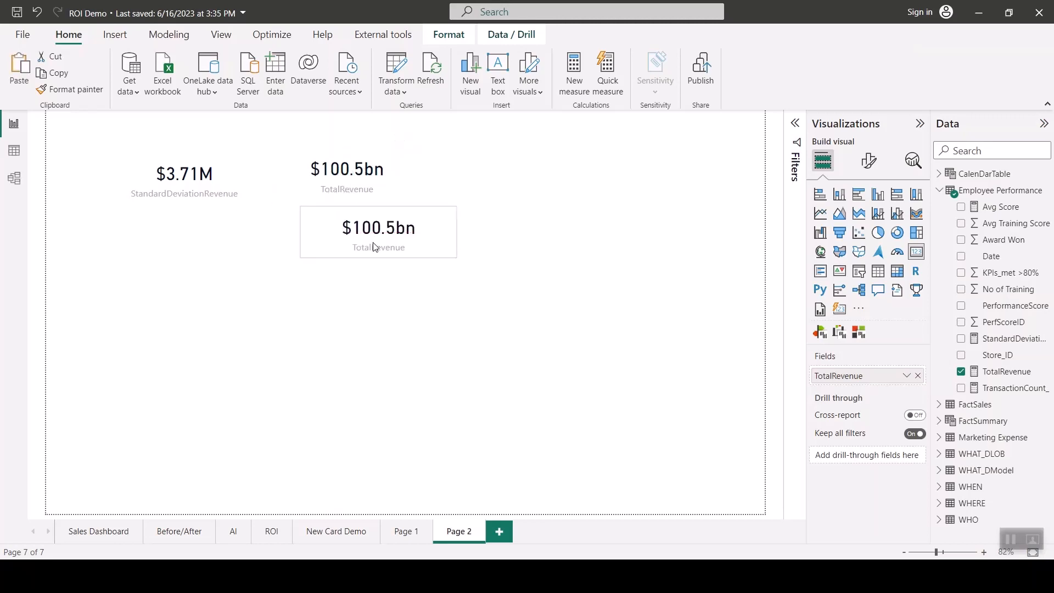
{"action": "key", "text": "Delete"}
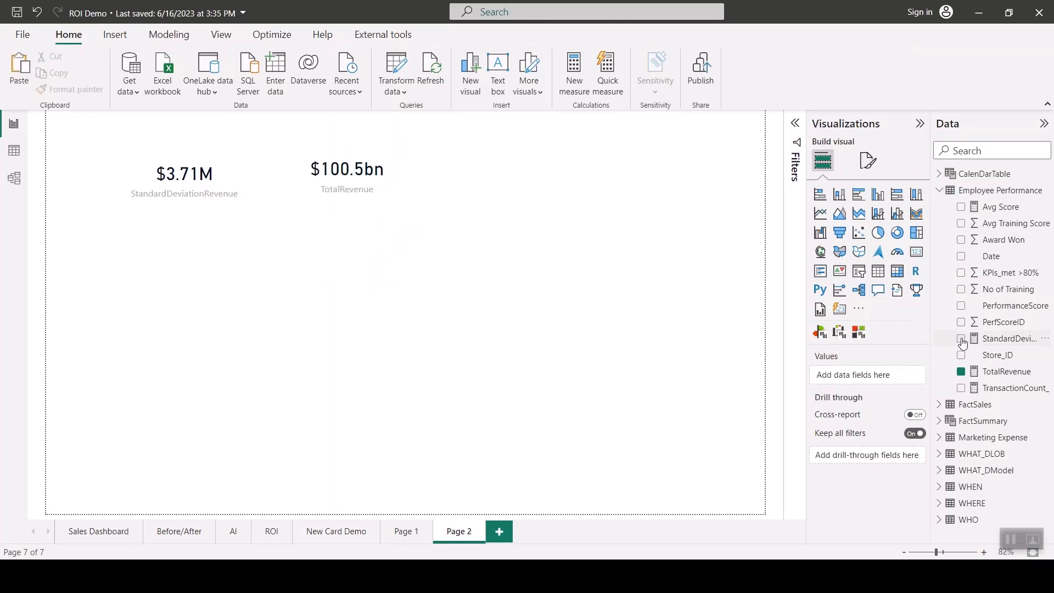
Add a card showing the TransactionCount_ measure and place it beside the TotalRevenue card, on the side away from StandardDeviationRevenue.
{"action": "left_click", "coordinate": [961, 388]}
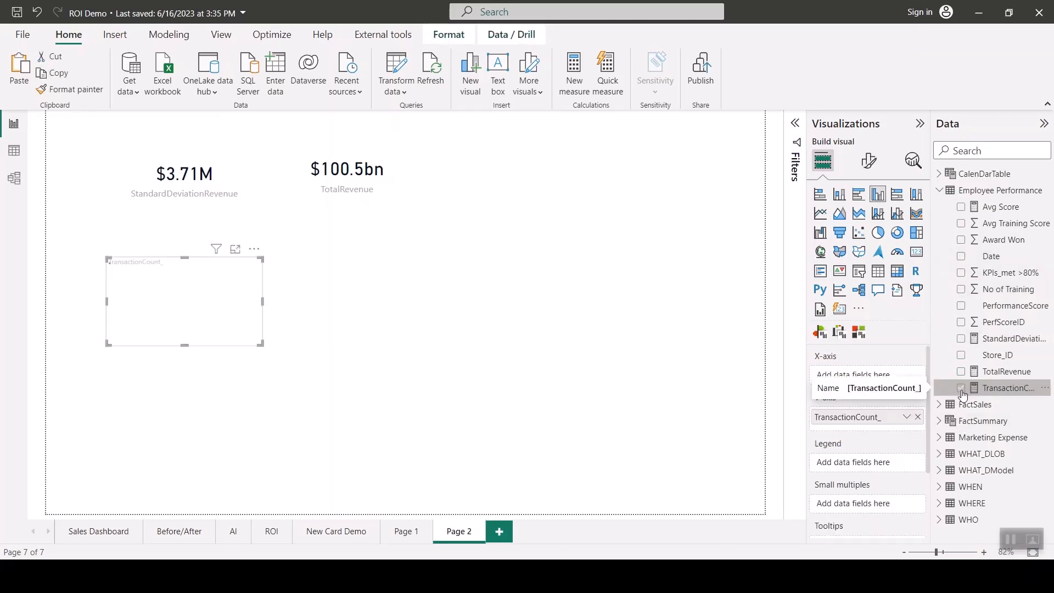
{"action": "left_click", "coordinate": [917, 252]}
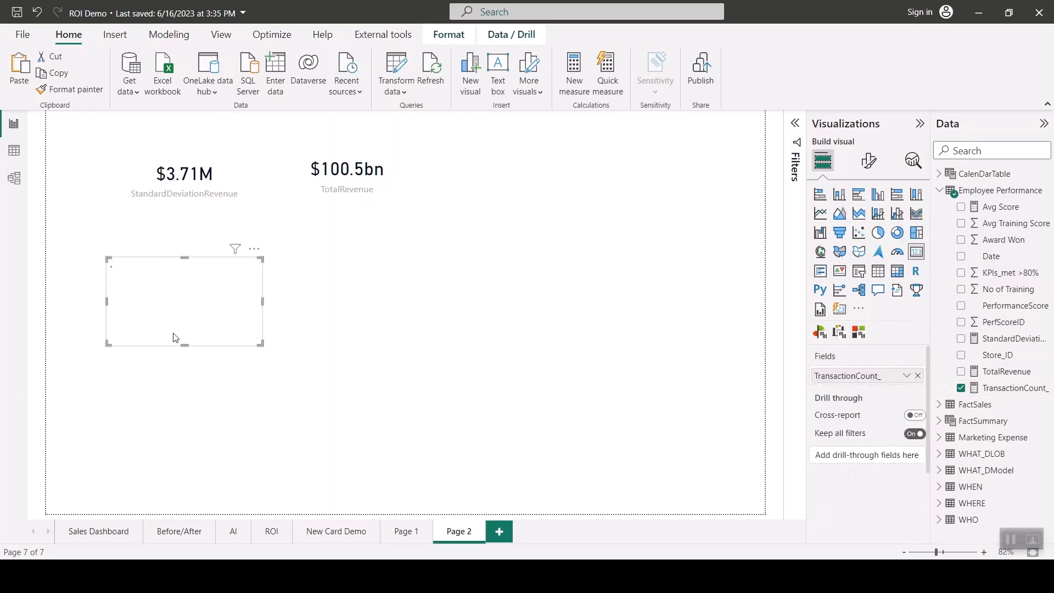
{"action": "left_click_drag", "start_coordinate": [192, 320], "coordinate": [513, 194]}
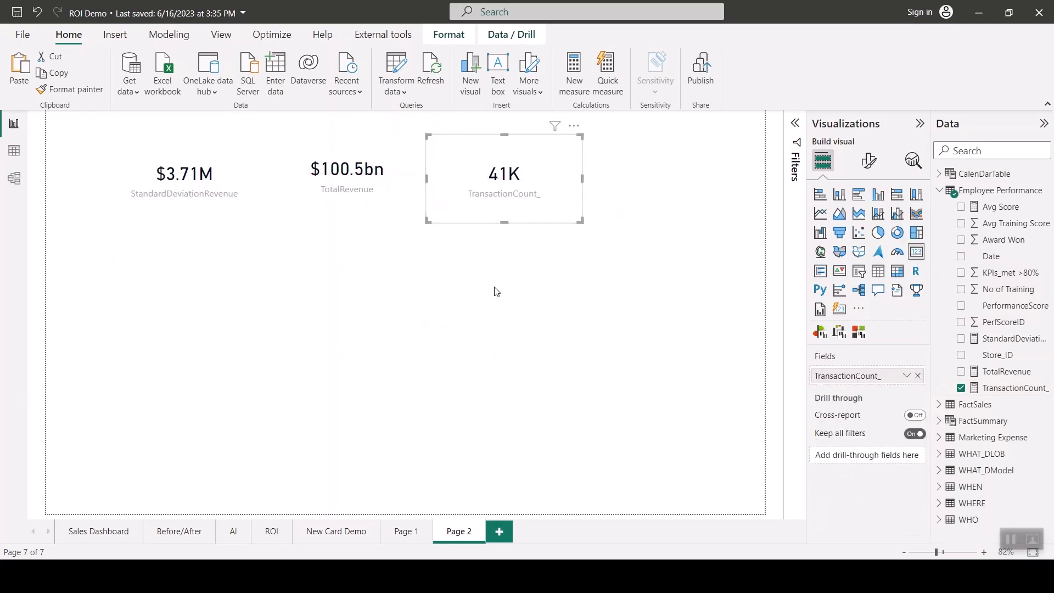
{"action": "left_click", "coordinate": [497, 292]}
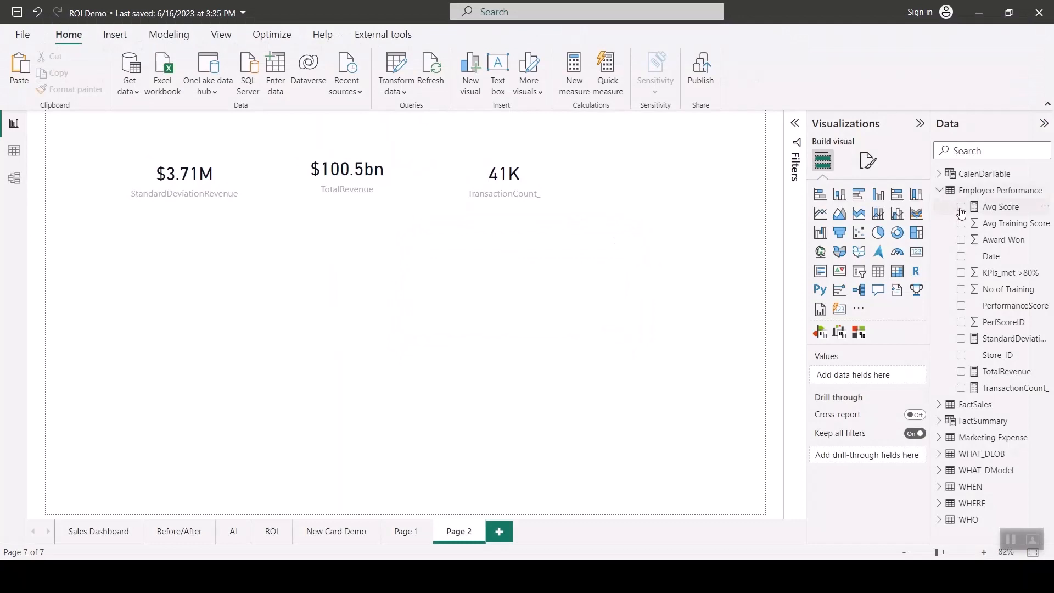
Add a card showing the Avg Score measure and place it at the end of the card row, beyond TransactionCount_.
{"action": "left_click", "coordinate": [962, 207]}
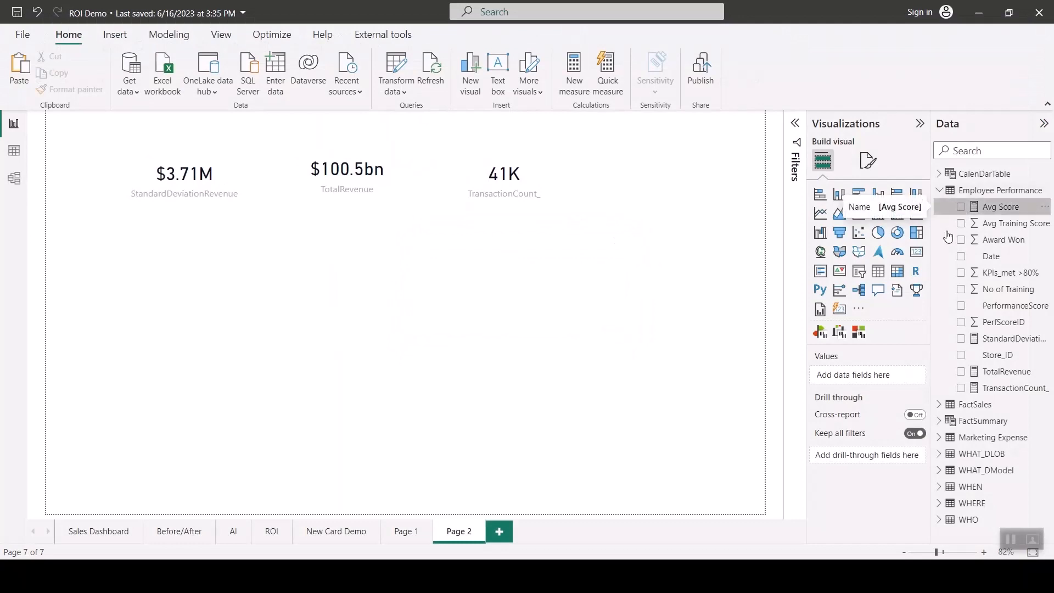
{"action": "left_click", "coordinate": [916, 252]}
{"action": "left_click_drag", "start_coordinate": [193, 328], "coordinate": [665, 217]}
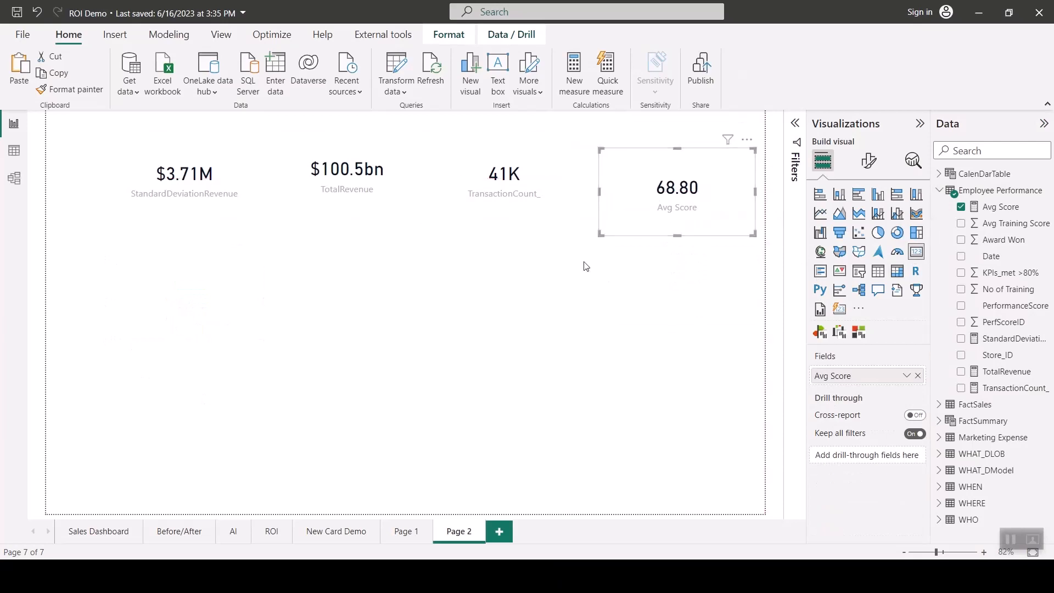
Move the TotalRevenue card slightly down, and shorten and reposition the StandardDeviationRevenue card to line up with it.
{"action": "left_click_drag", "start_coordinate": [325, 193], "coordinate": [325, 207]}
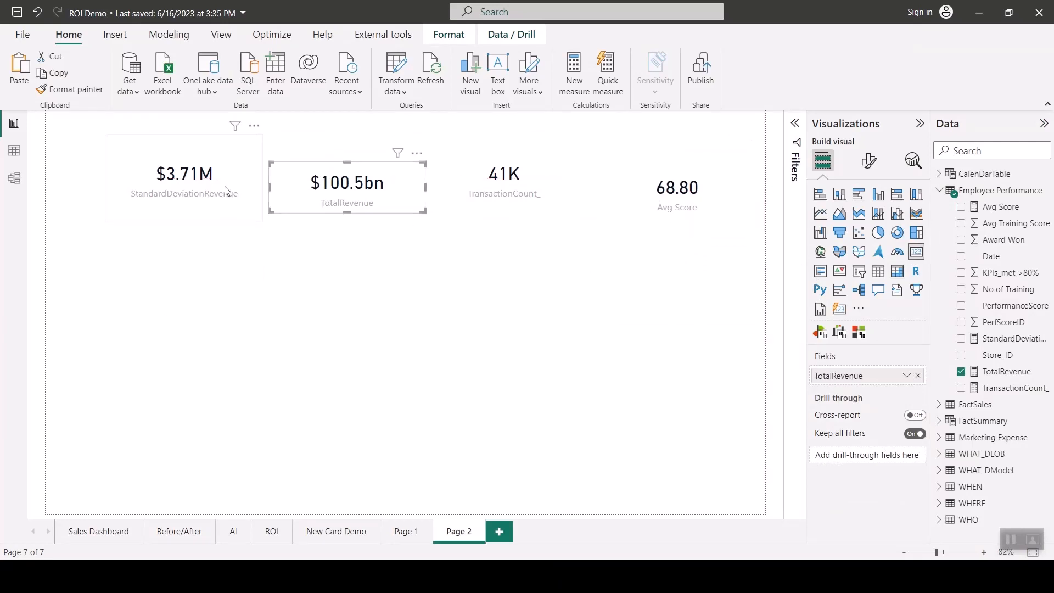
{"action": "mouse_move", "coordinate": [177, 226]}
{"action": "left_mouse_down"}
{"action": "mouse_move", "coordinate": [178, 235]}
{"action": "mouse_move", "coordinate": [185, 209]}
{"action": "left_mouse_up"}
{"action": "left_click_drag", "start_coordinate": [204, 169], "coordinate": [191, 192]}
{"action": "left_click", "coordinate": [351, 187]}
{"action": "left_click", "coordinate": [188, 166]}
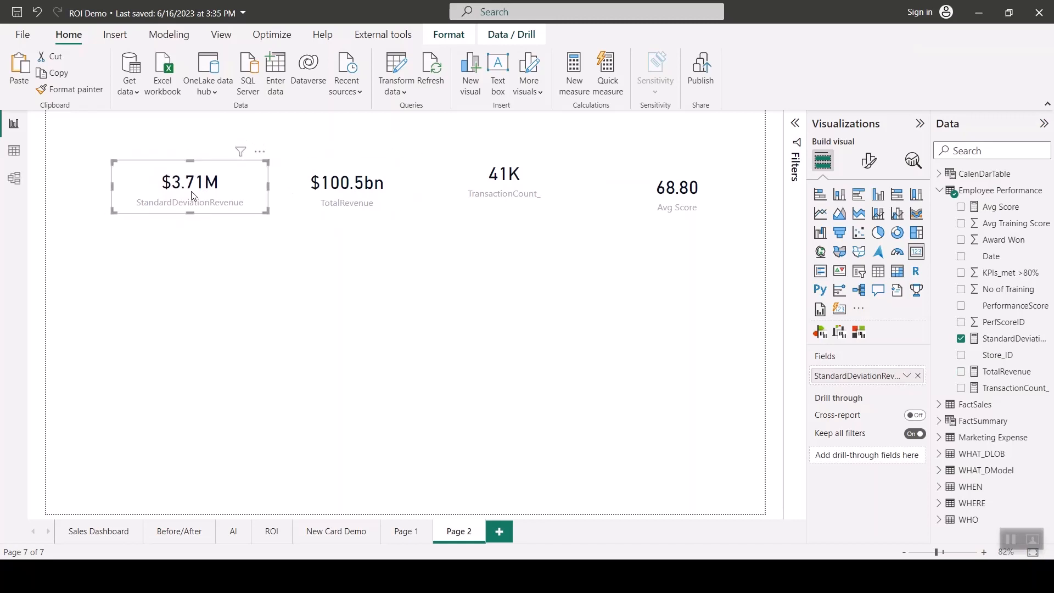